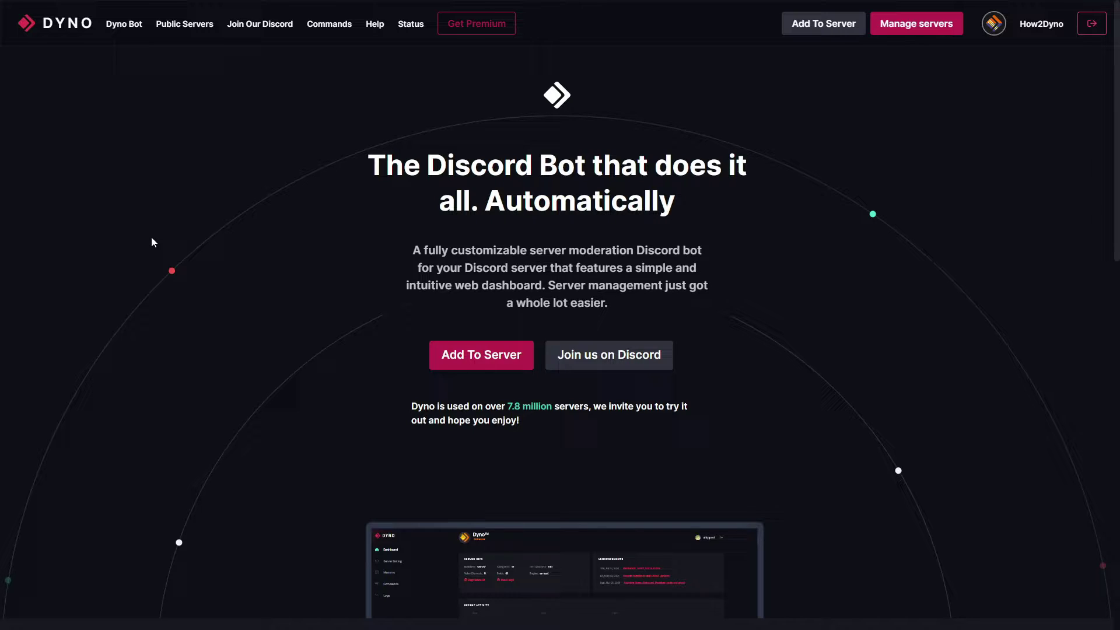
Open the How2Dyno server's Modules page in the Dyno dashboard and toggle the Highlights module.
{"action": "left_click", "coordinate": [957, 23]}
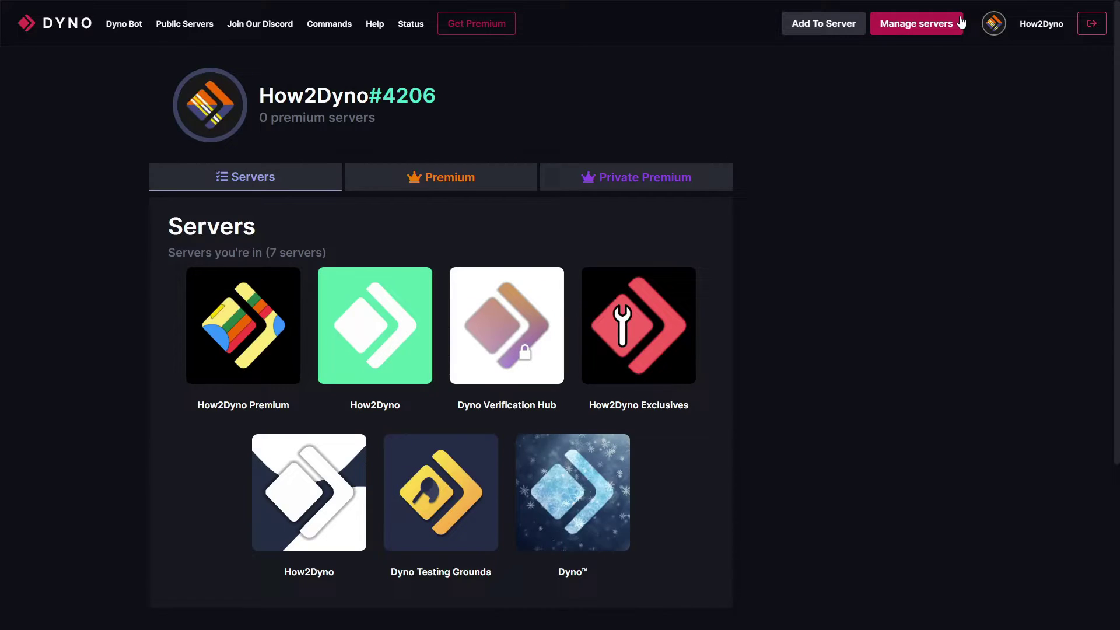
{"action": "left_click", "coordinate": [296, 524]}
{"action": "left_click", "coordinate": [54, 97]}
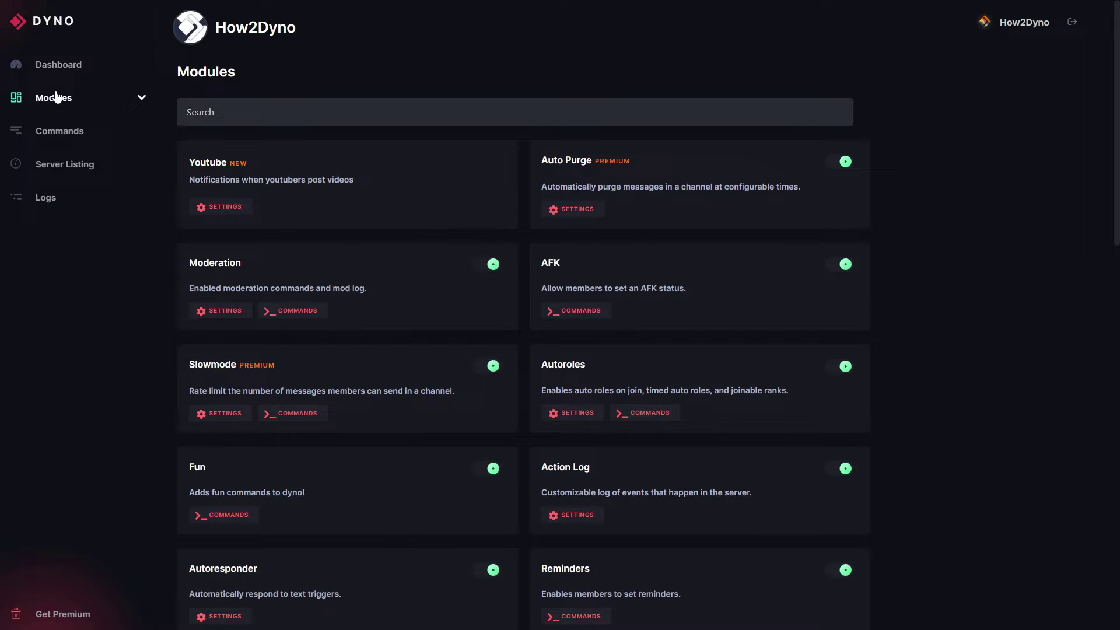
{"action": "scroll", "coordinate": [297, 211], "scroll_direction": "down", "scroll_amount": 15}
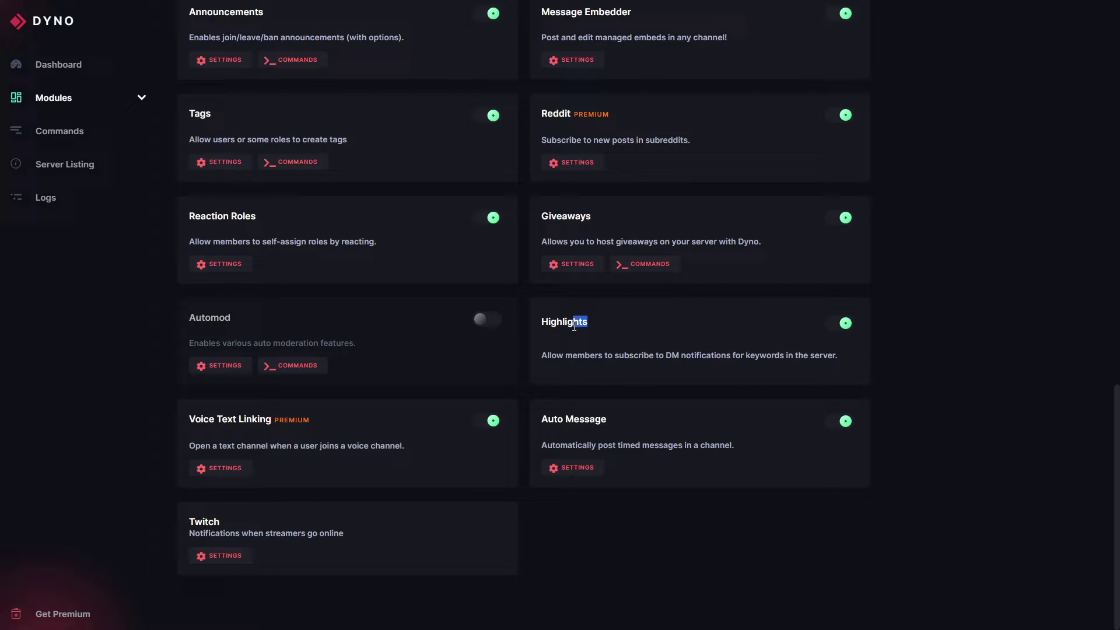
{"action": "left_click", "coordinate": [552, 326]}
{"action": "left_click", "coordinate": [846, 321]}
Turn Highlights back on, then run /highlights add with phrase 'how2dyno' in #general.
{"action": "left_click", "coordinate": [834, 323]}
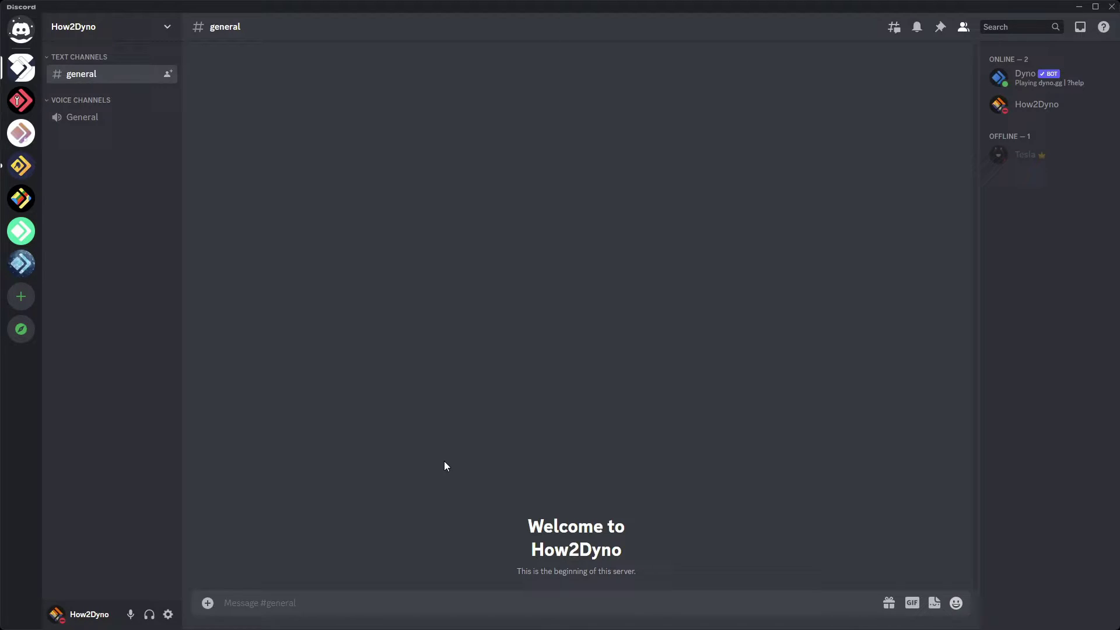
{"action": "type", "text": "/high"}
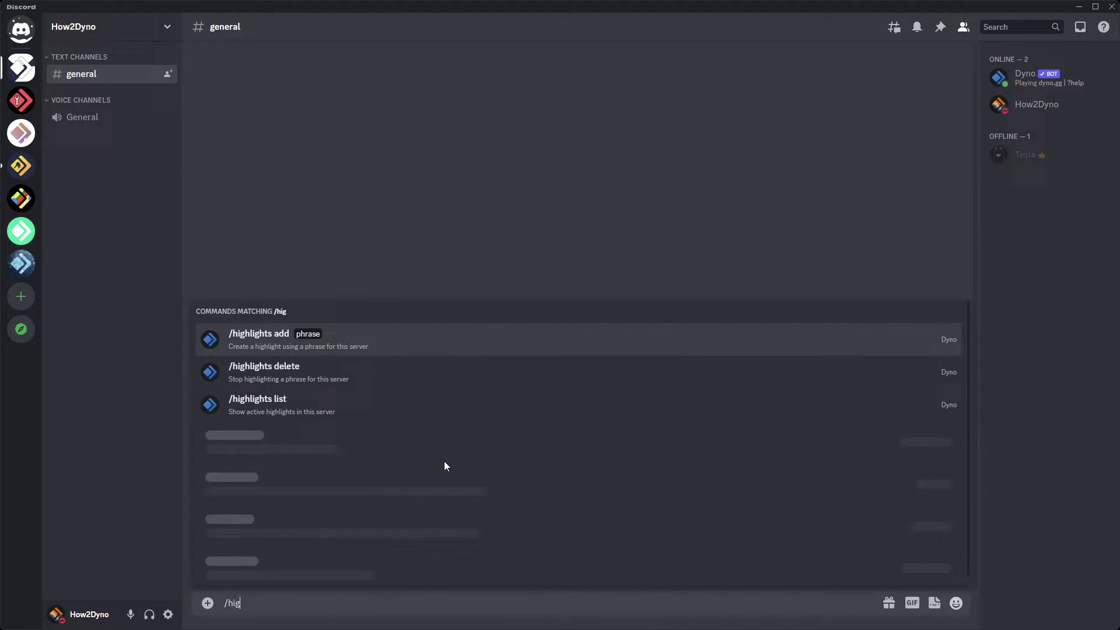
{"action": "key", "text": "Return"}
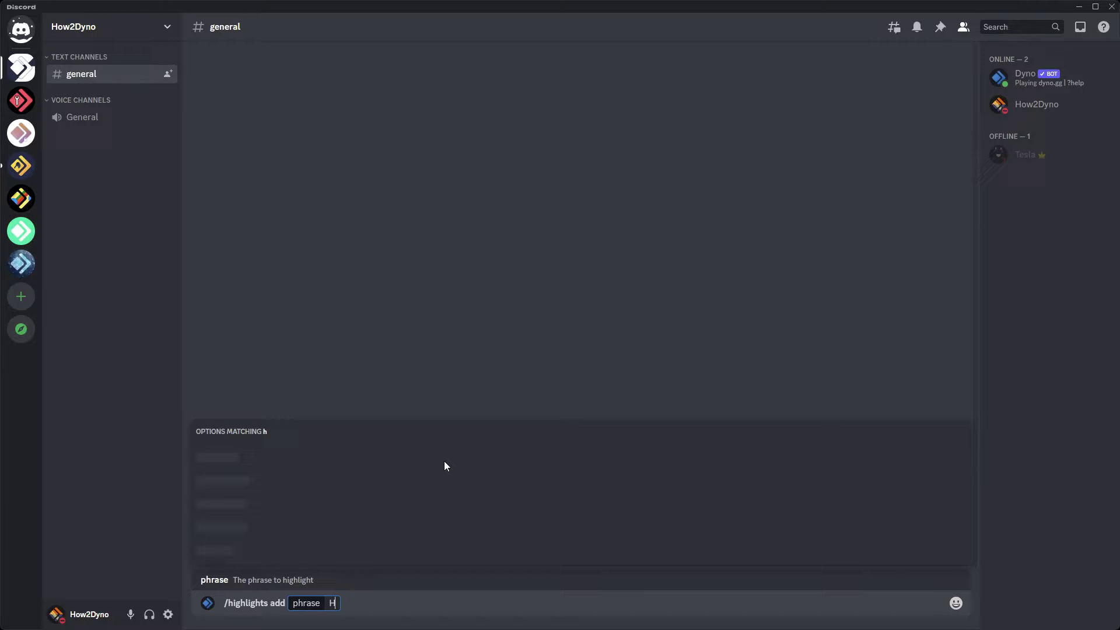
{"action": "type", "text": "how2dyno"}
{"action": "key", "text": "Return"}
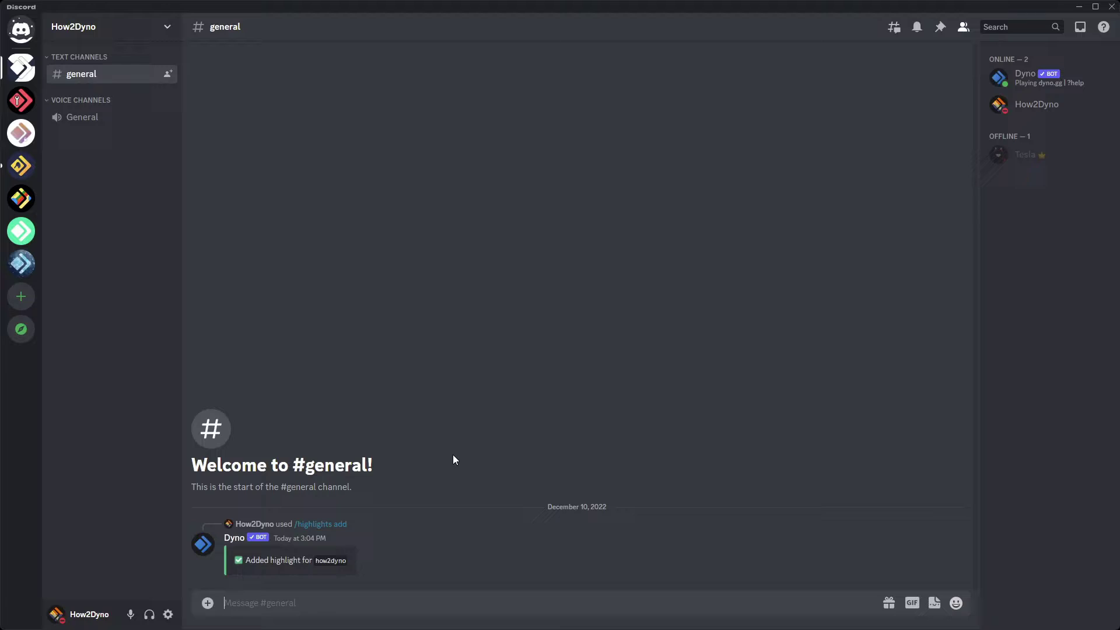
Run /highlights list showing tesla, dyno and how2dyno, then start a /highlights delete command.
{"action": "type", "text": "/highlights"}
{"action": "left_click", "coordinate": [435, 562]}
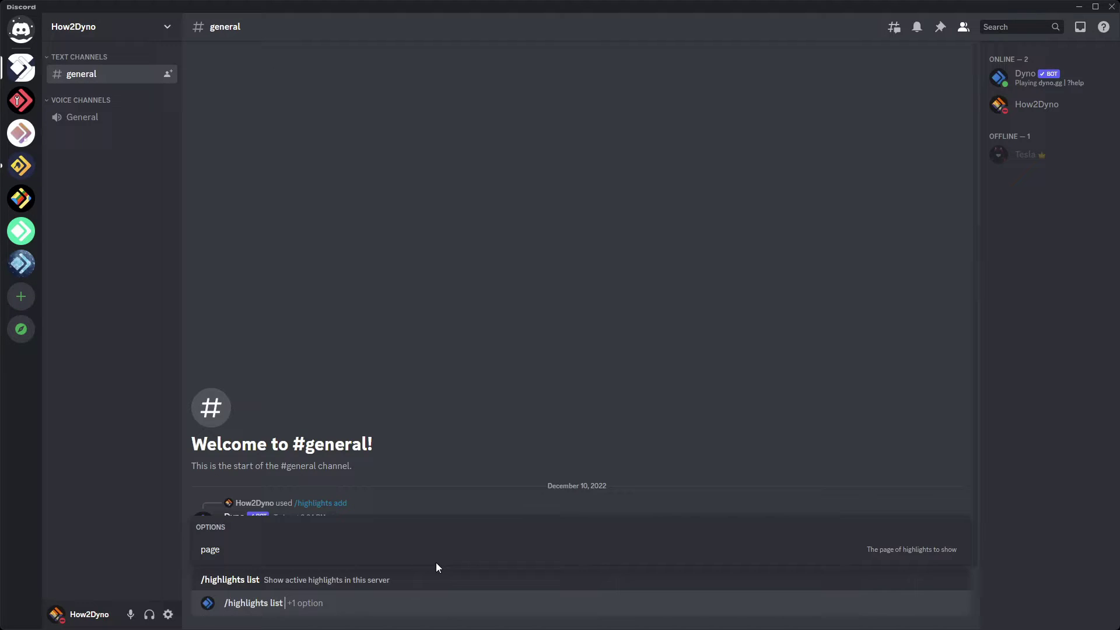
{"action": "key", "text": "Return"}
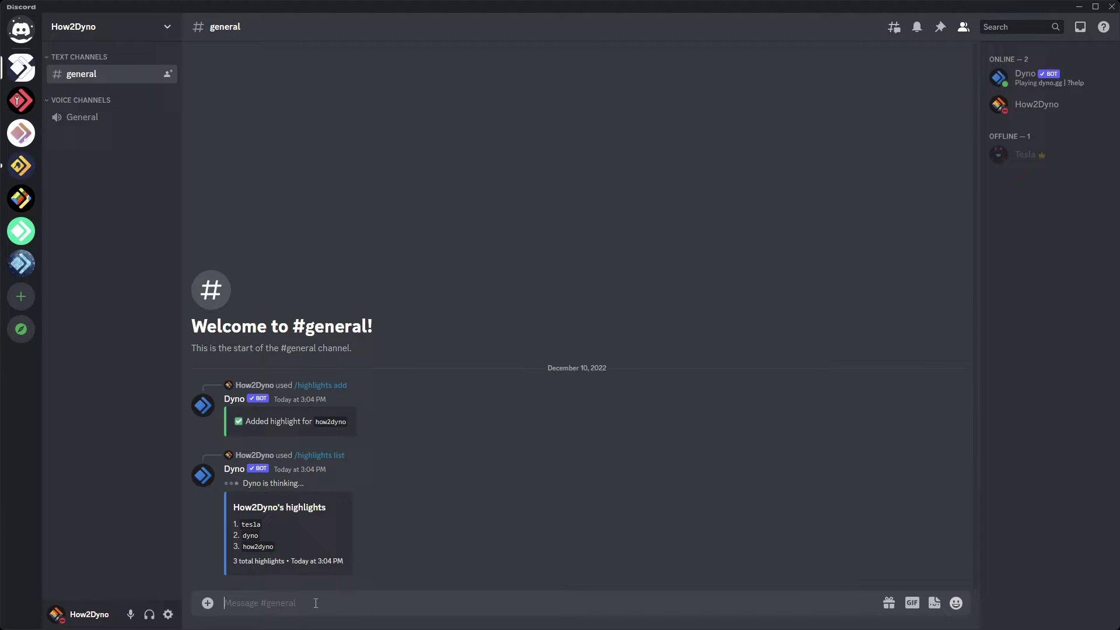
{"action": "type", "text": "/high"}
{"action": "left_click", "coordinate": [325, 539]}
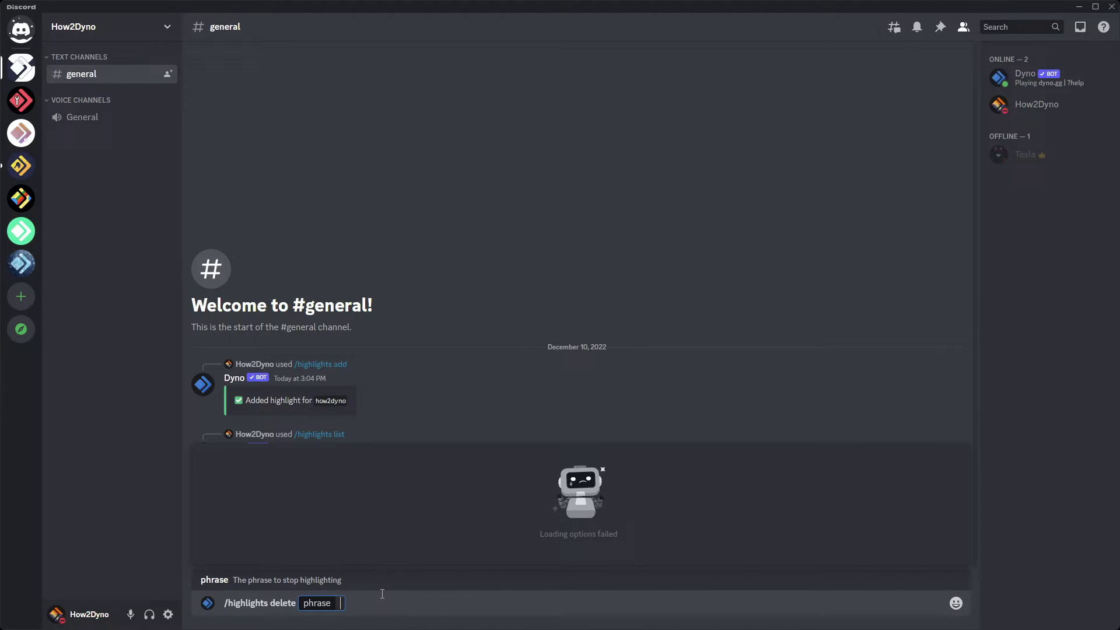
Delete the 'dyno' highlight and rerun /highlights list, leaving only tesla and how2dyno.
{"action": "type", "text": "dyno"}
{"action": "key", "text": "Return"}
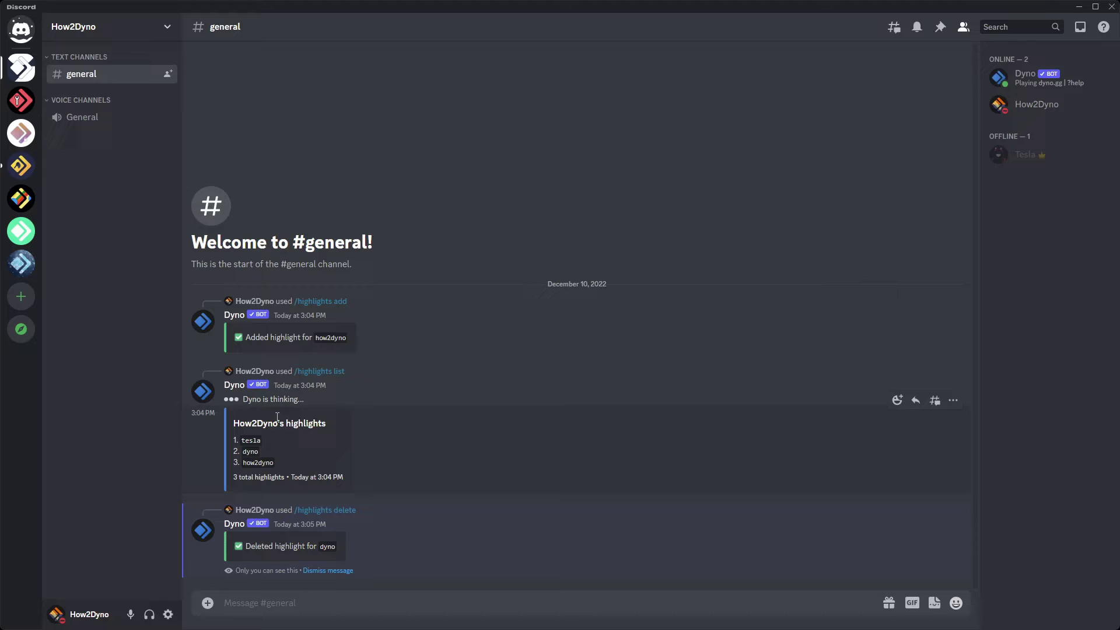
{"action": "type", "text": "/hig"}
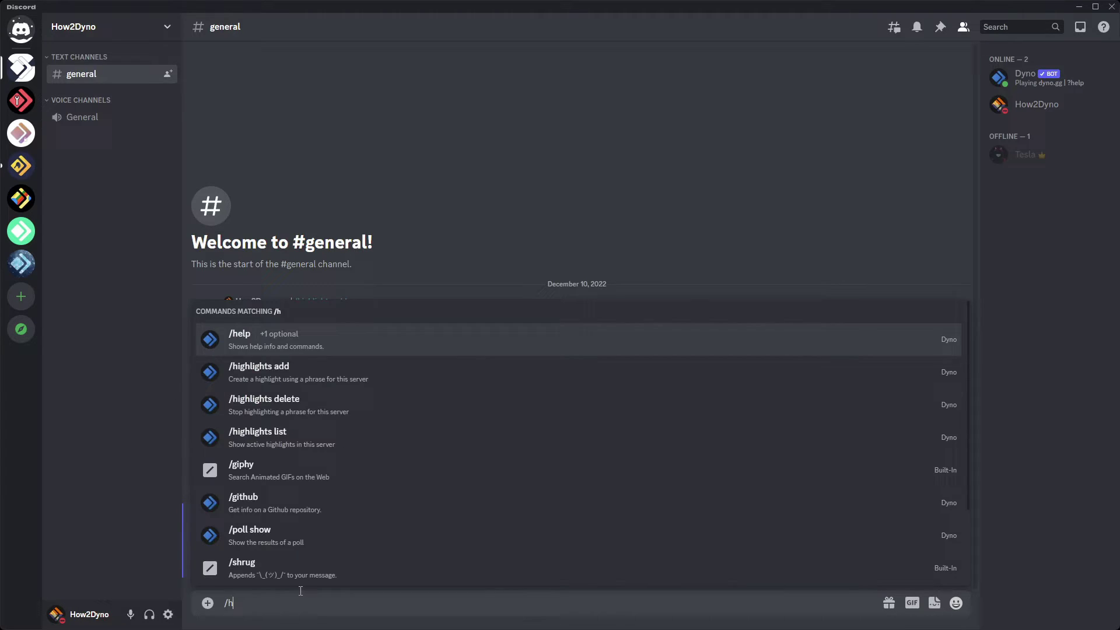
{"action": "key", "text": "Down"}
{"action": "key", "text": "Down"}
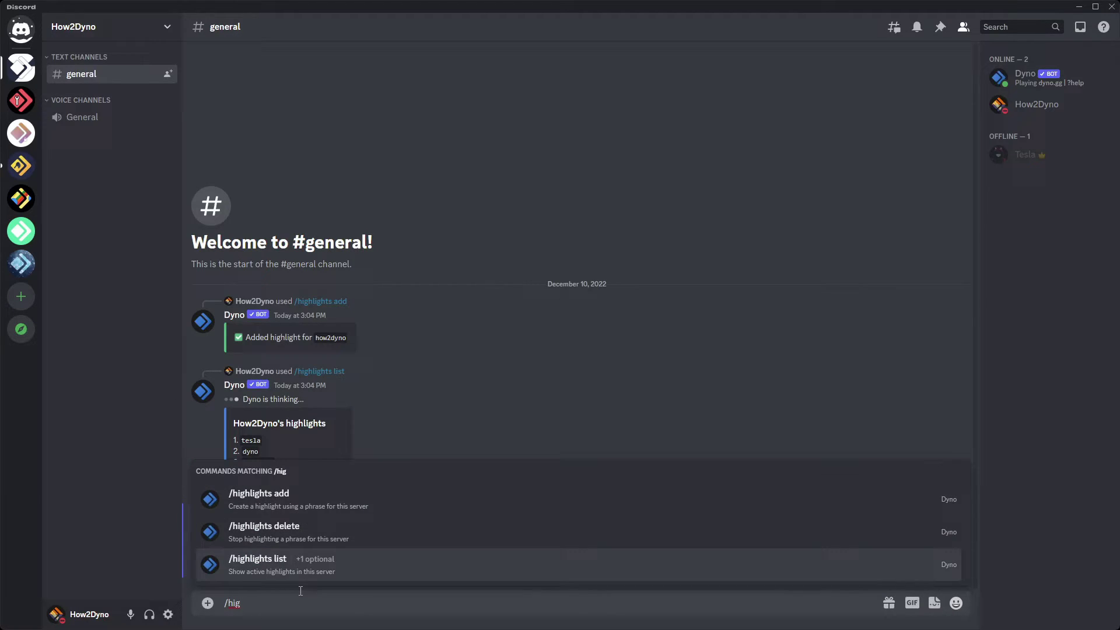
{"action": "key", "text": "Return"}
{"action": "key", "text": "Return"}
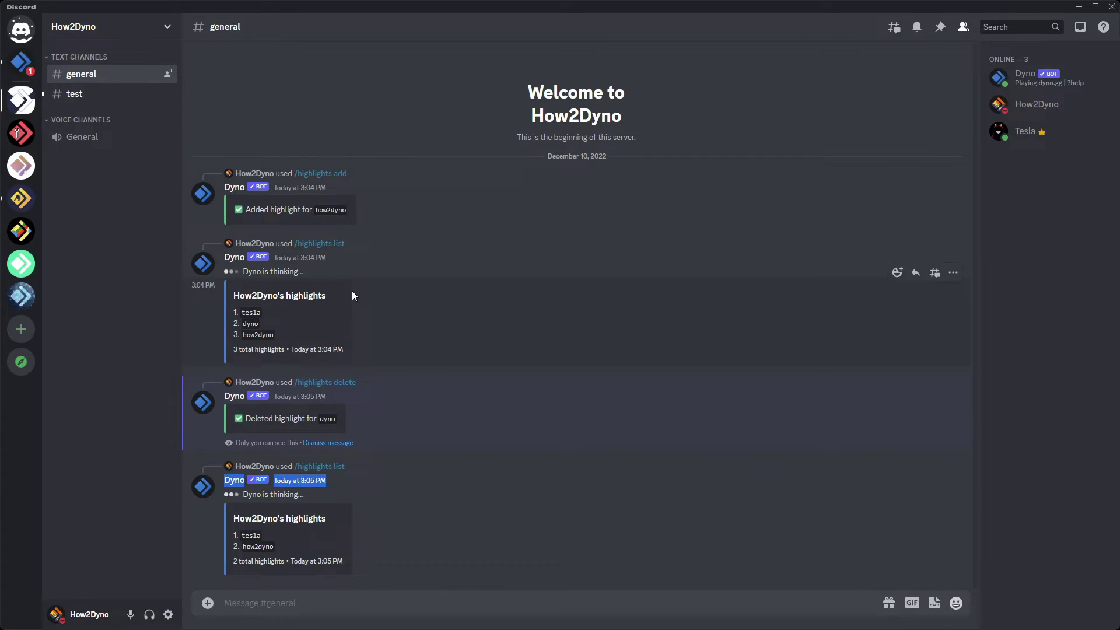
Open Dyno's direct message containing the 'Highlight for how2dyno in How2Dyno' alert.
{"action": "left_click", "coordinate": [22, 62]}
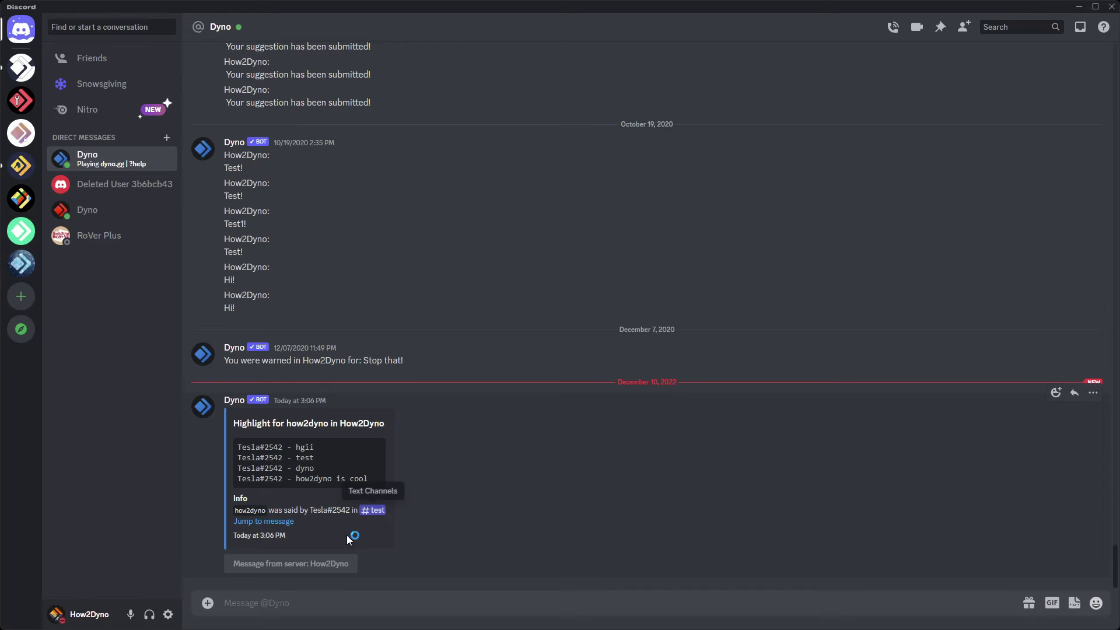
Jump from Dyno's highlight alert to the 'how2dyno is cool' message in #test.
{"action": "left_click", "coordinate": [271, 522]}
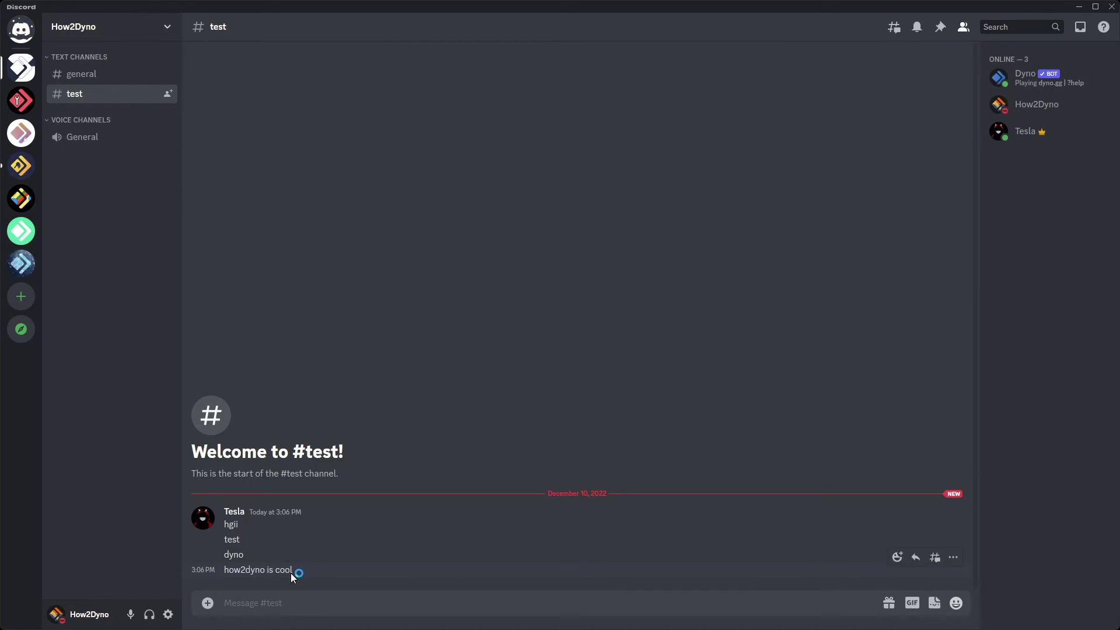